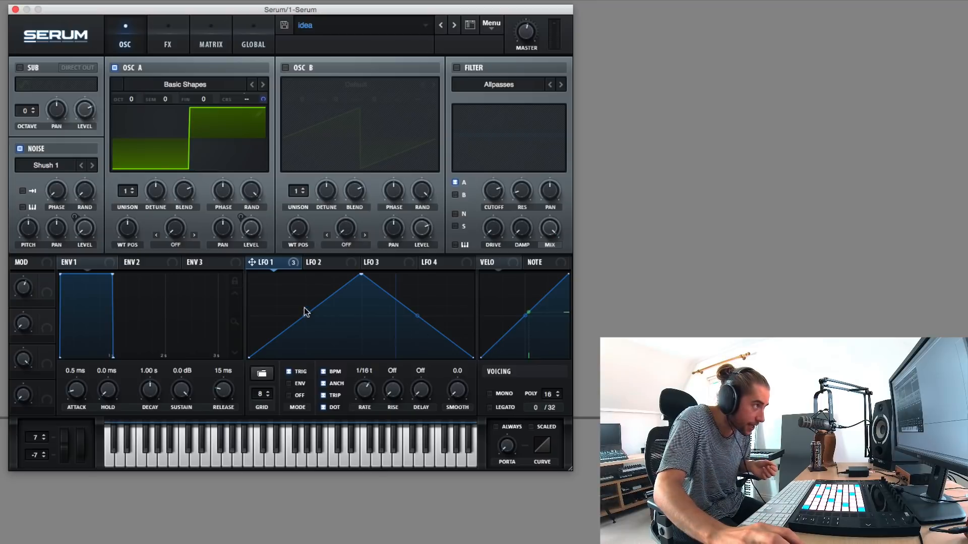
Reshape the LFO 1 triangle into a custom shape by adding three points and bending the segment rising to the central peak
double_click(276, 301)
double_click(302, 324)
drag(331, 301, 355, 341)
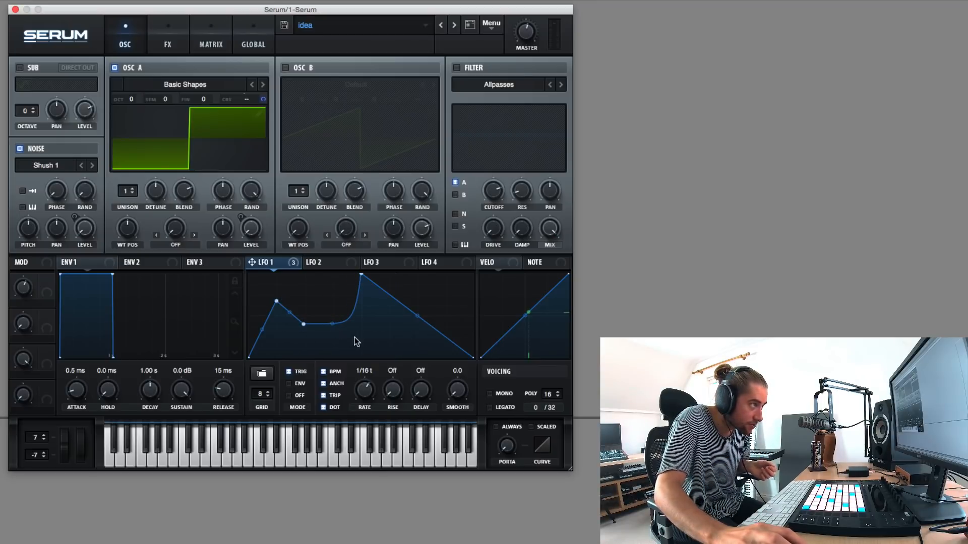
double_click(394, 341)
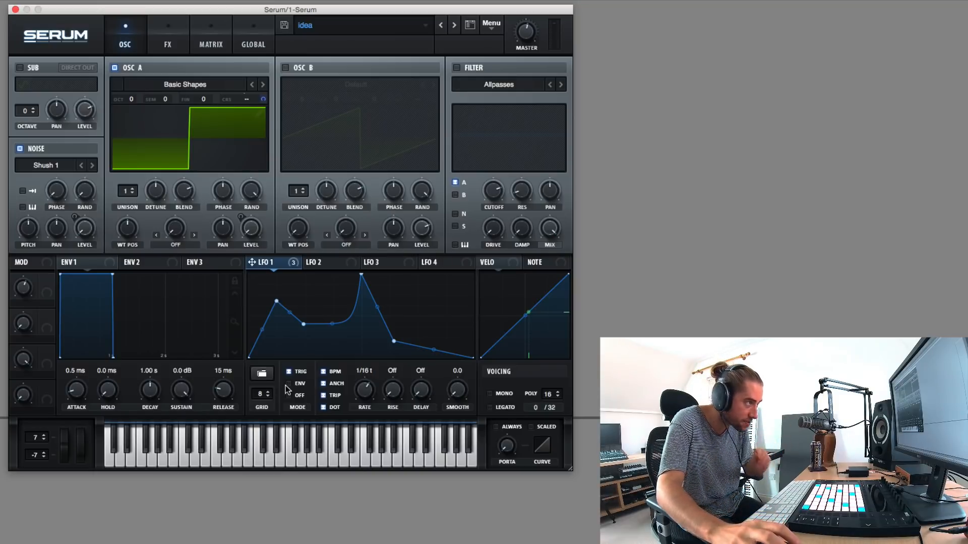
Load LFOshape_01 from the Serum LFOs - LFO Shapes folder into LFO 1 and advance to another shape in the folder
click(264, 376)
mouse_move(357, 442)
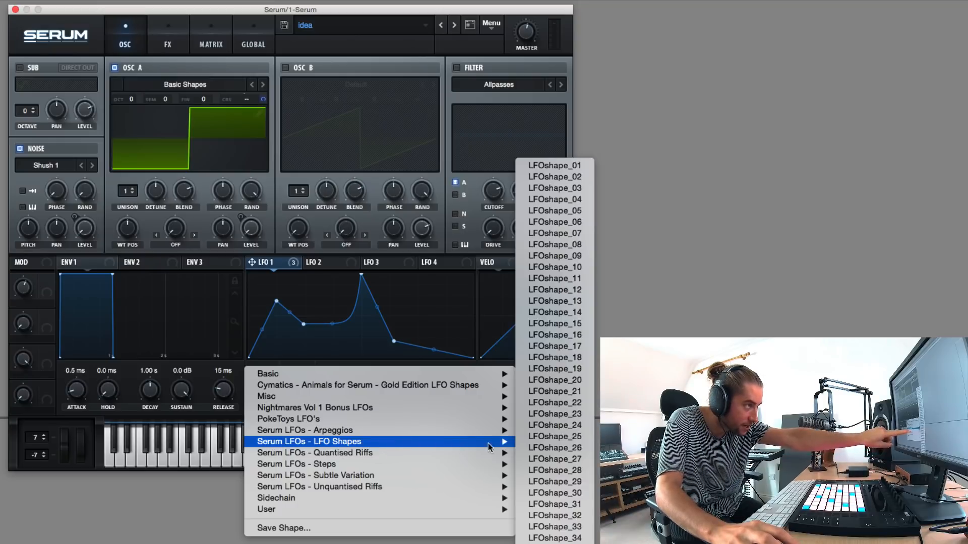
click(560, 166)
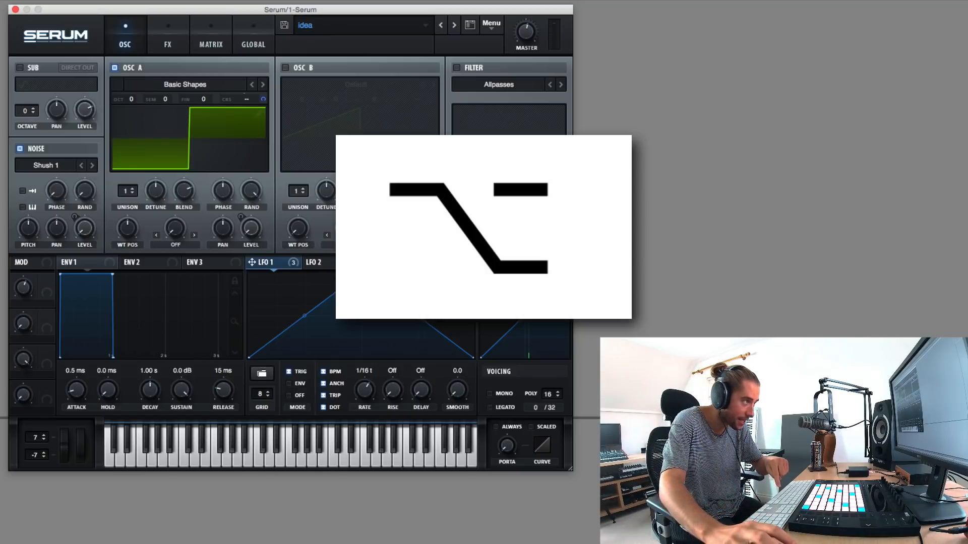
alt+click(266, 375)
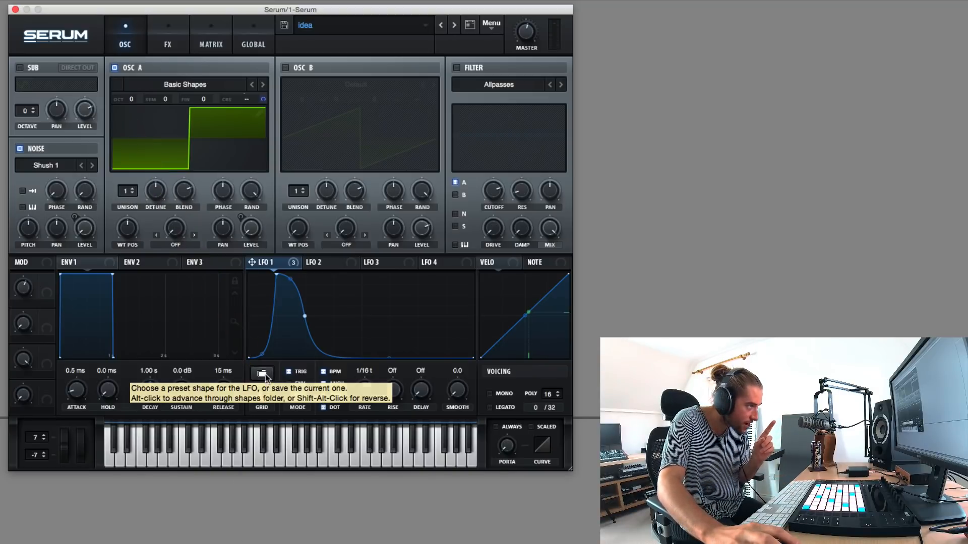
Reload the LFOshape_01 preset from the Serum LFOs - LFO Shapes folder into LFO 1
click(266, 375)
mouse_move(455, 438)
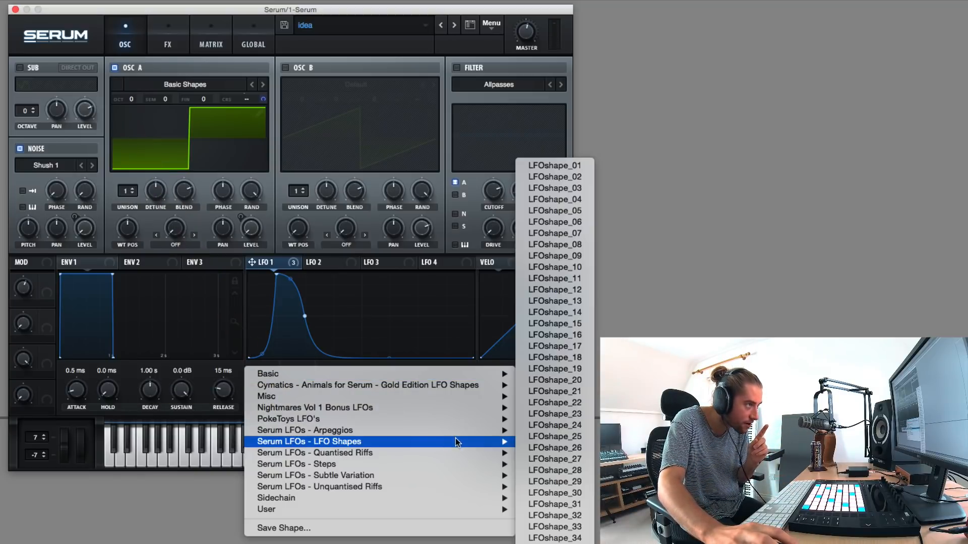
click(585, 168)
Step forward one by one through the presets of the LFO Shapes folder to audition them on LFO 1
alt+click(269, 374)
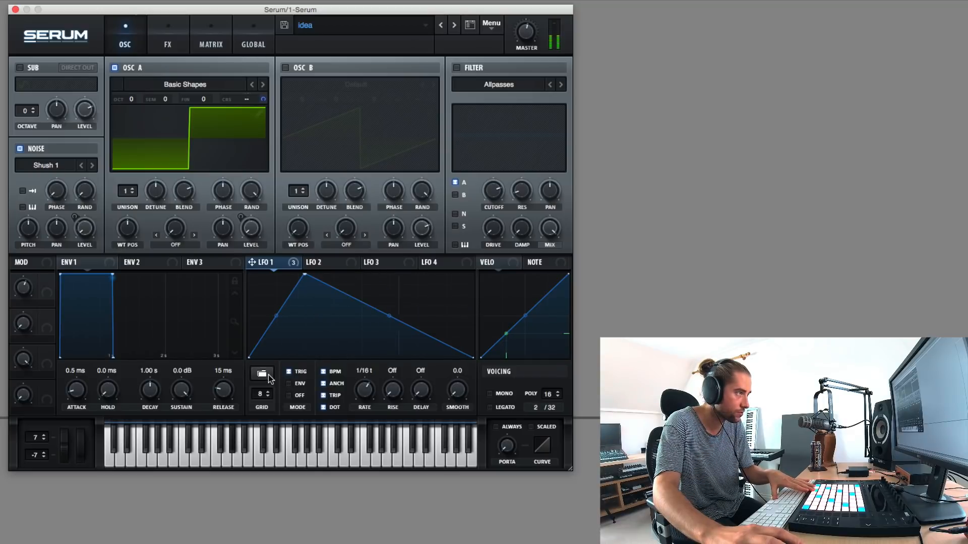
alt+click(268, 374)
alt+click(268, 374)
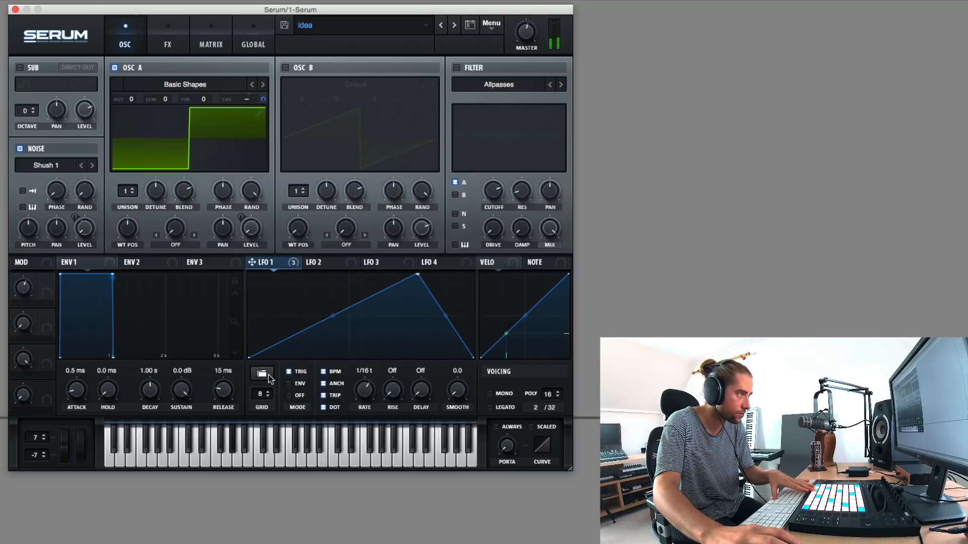
alt+click(269, 374)
alt+click(268, 374)
alt+click(269, 374)
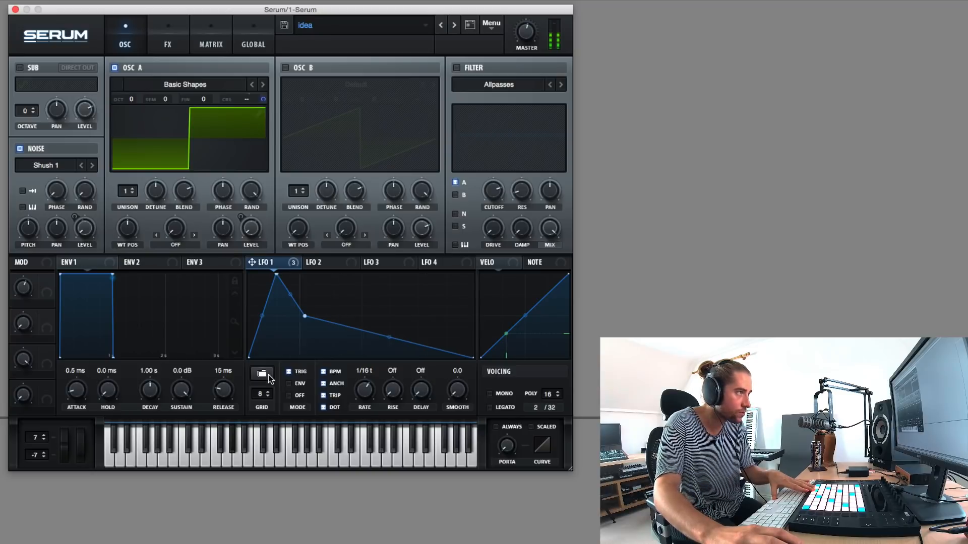
alt+click(268, 374)
alt+click(268, 374)
alt+click(268, 374)
alt+click(268, 374)
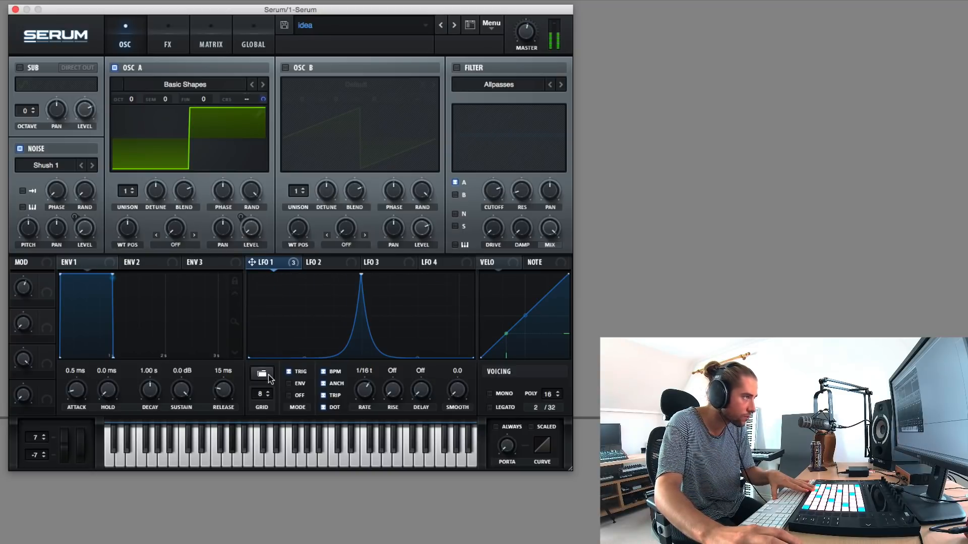
alt+click(268, 374)
alt+click(268, 374)
alt+click(268, 374)
alt+click(268, 374)
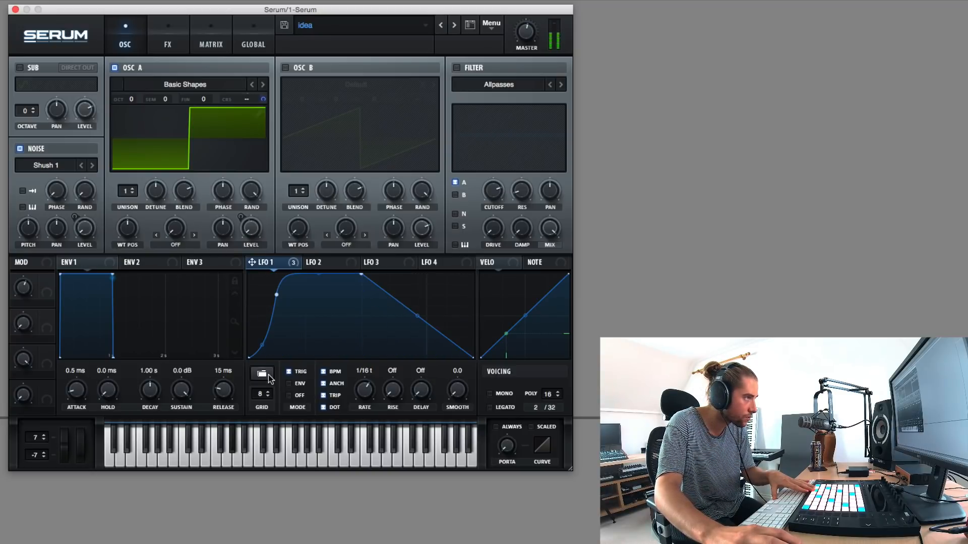
alt+click(268, 374)
alt+click(268, 374)
alt+click(268, 374)
alt+click(268, 374)
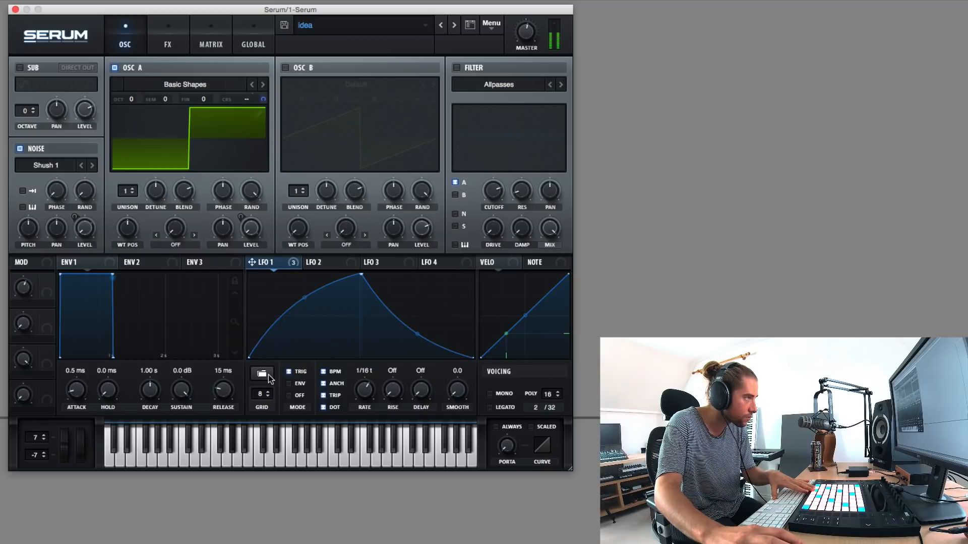
alt+click(268, 374)
alt+click(268, 374)
alt+click(268, 374)
alt+click(268, 374)
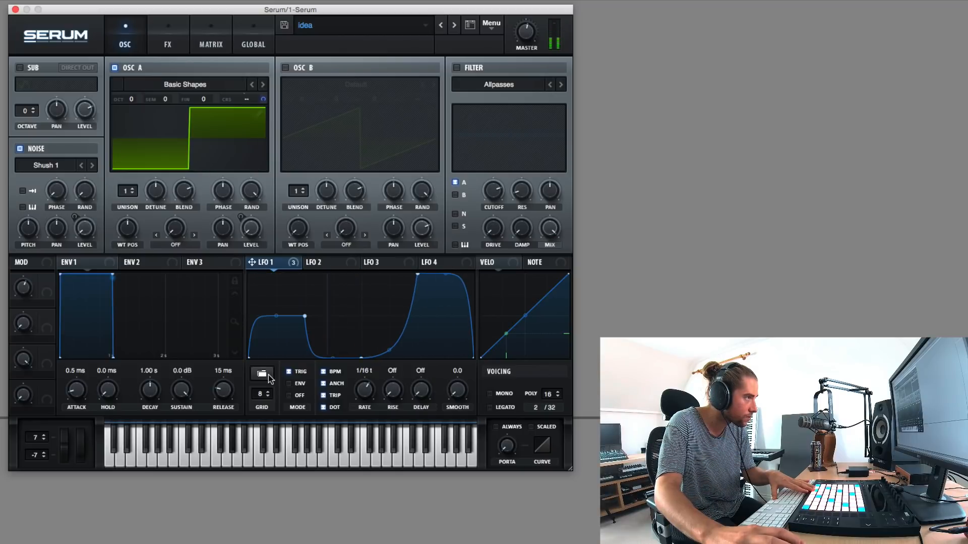
alt+click(268, 374)
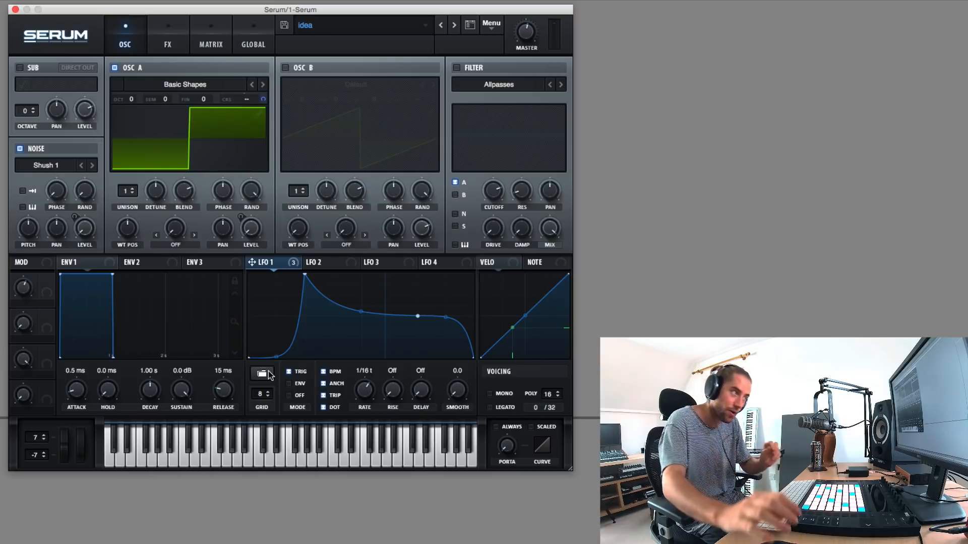
Load quantisedriff_01 from the Serum LFOs - Quantised Riffs folder into LFO 1
click(268, 372)
mouse_move(352, 443)
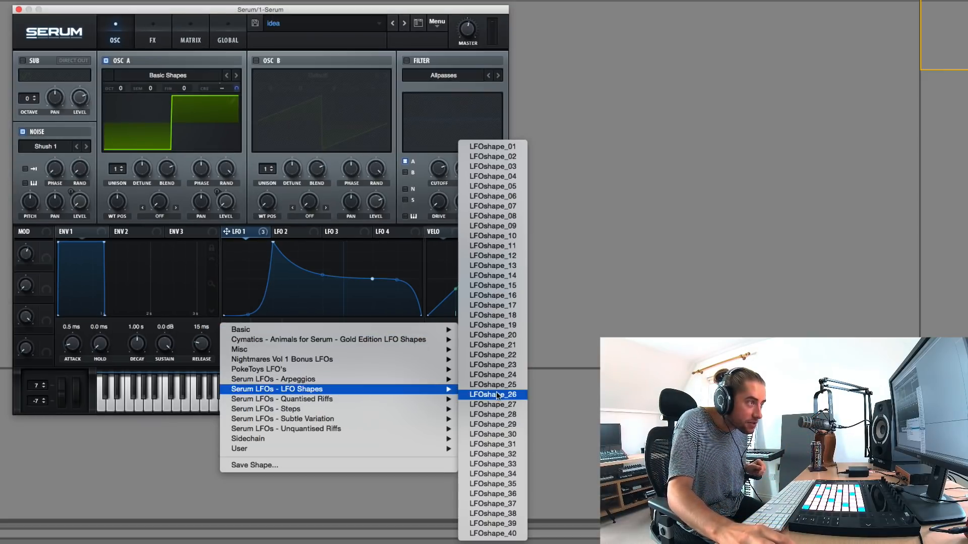
mouse_move(417, 407)
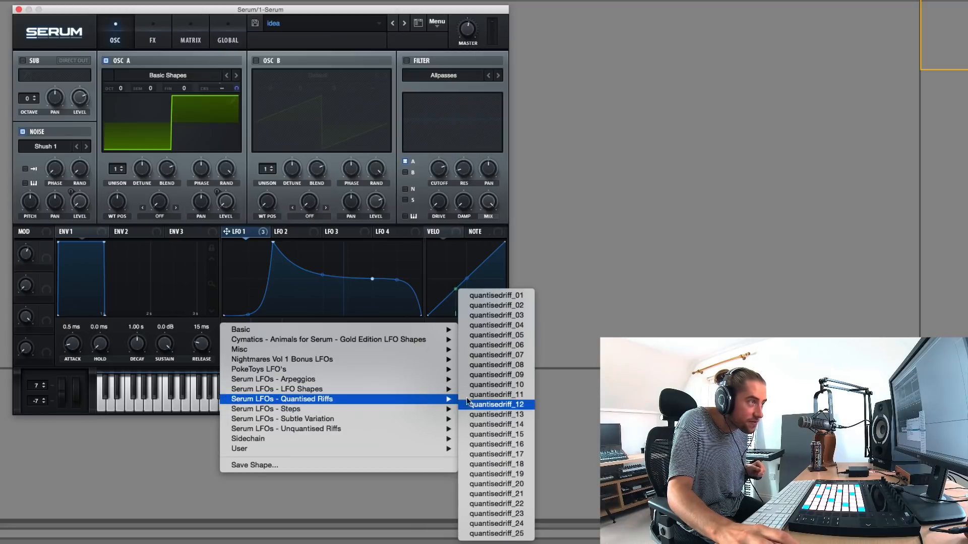
mouse_move(397, 390)
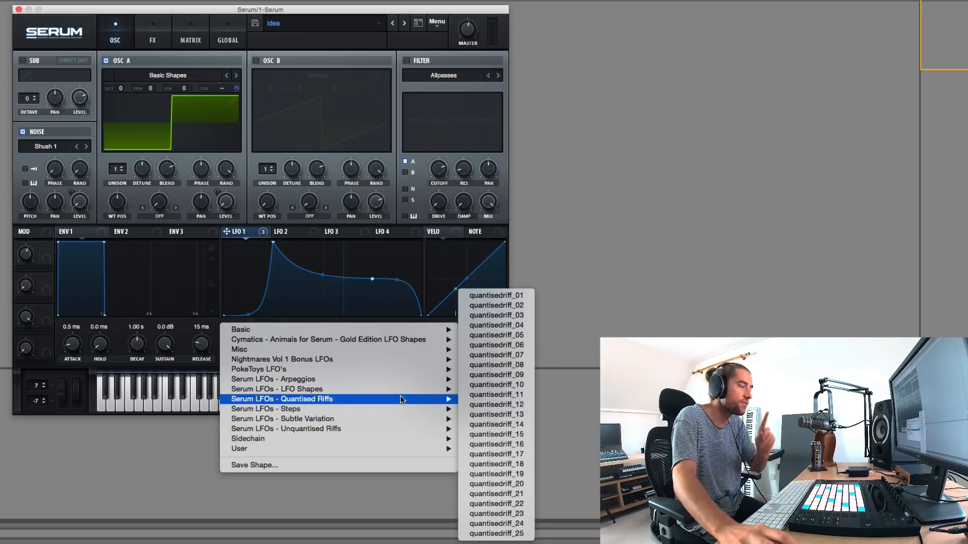
click(493, 297)
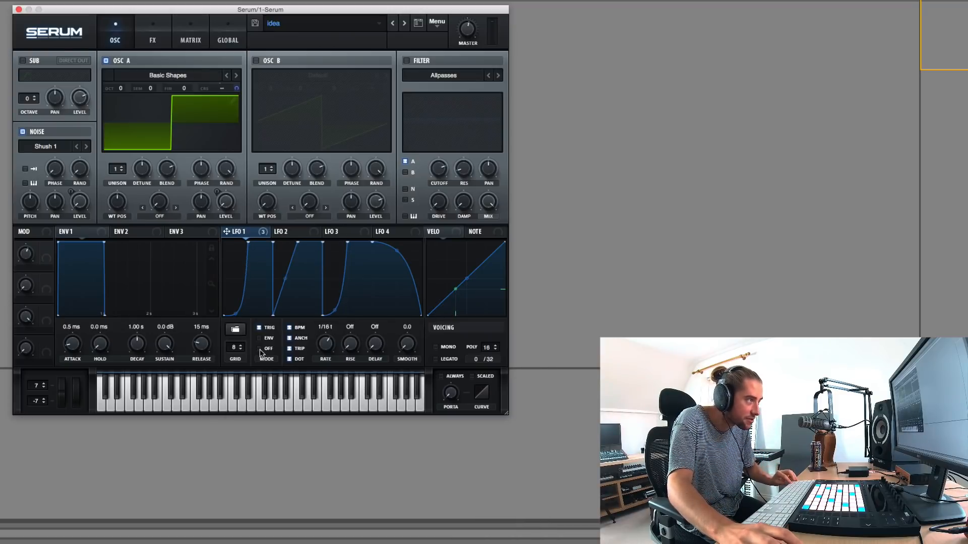
Step through the presets of the Quantised Riffs folder to preview their shapes on LFO 1
shift+click(238, 335)
shift+click(238, 334)
shift+click(238, 334)
shift+click(238, 334)
shift+click(238, 335)
shift+click(238, 335)
shift+click(239, 335)
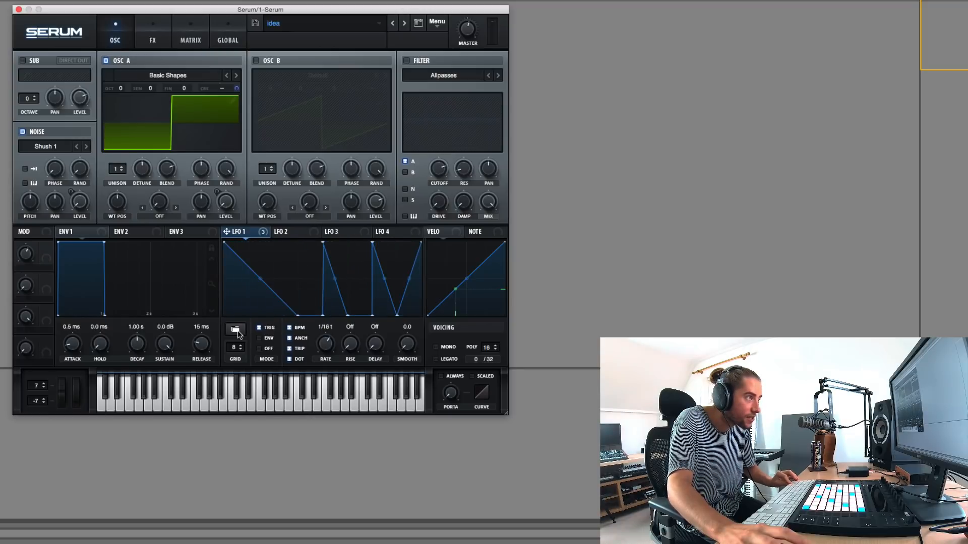
shift+click(238, 335)
shift+click(237, 335)
shift+click(238, 335)
shift+click(238, 335)
shift+click(238, 334)
shift+click(238, 334)
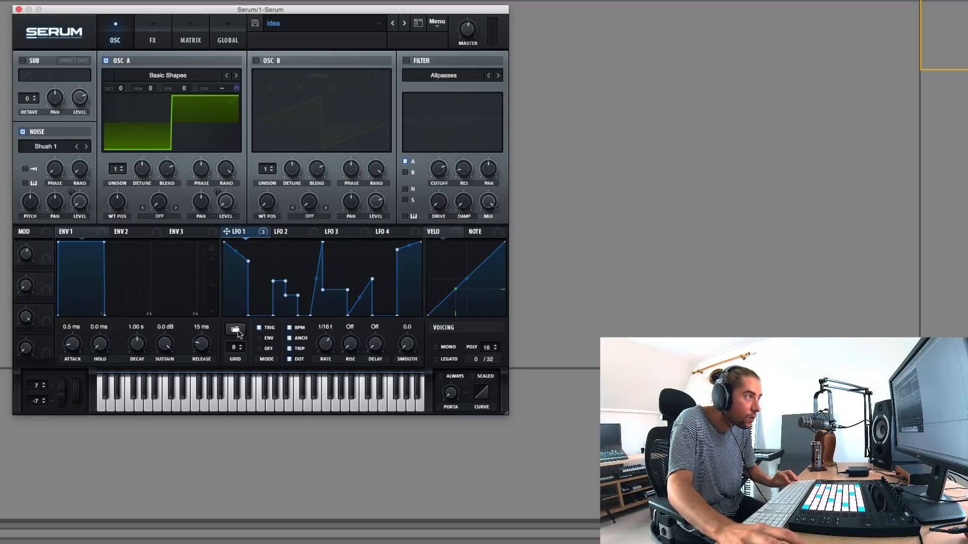
shift+click(237, 335)
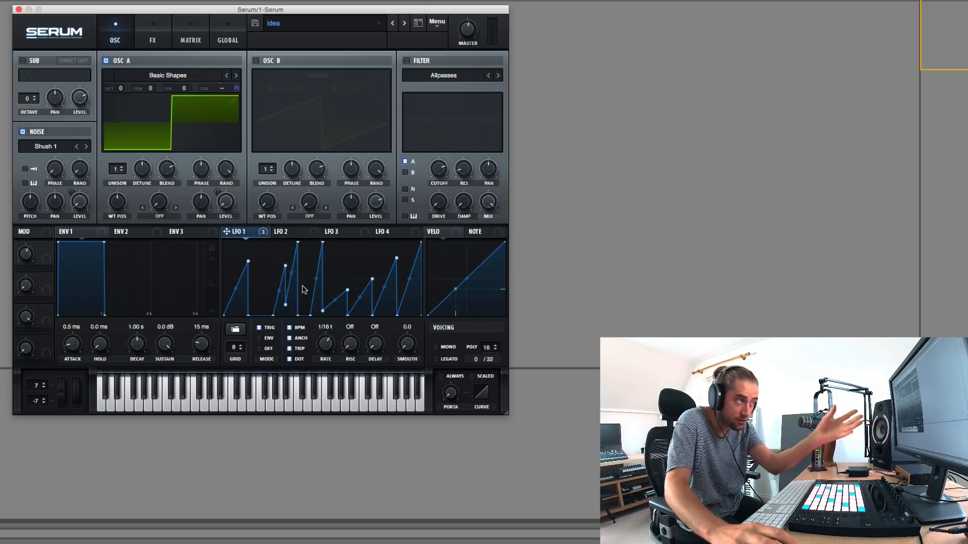
right_click(341, 309)
click(369, 362)
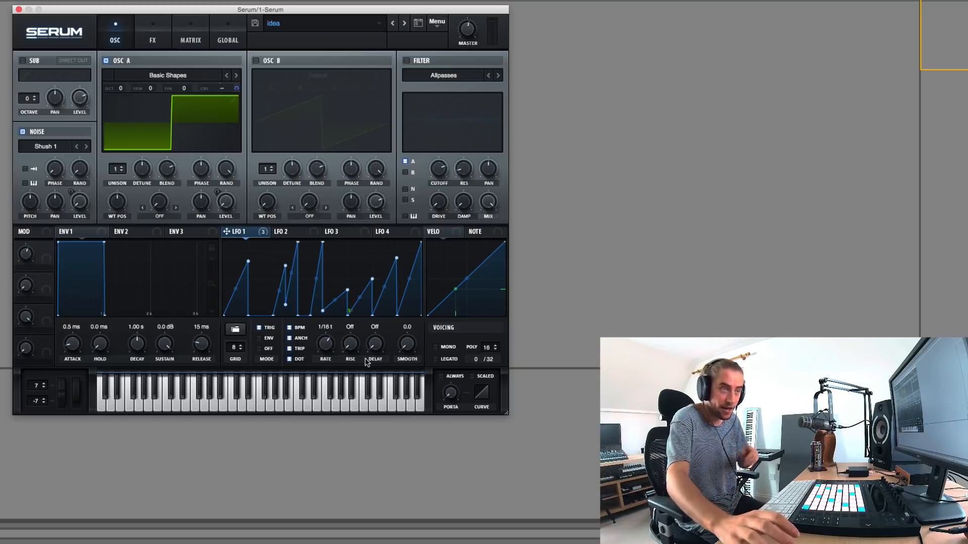
Load unquantisedriff_01 from the Serum LFOs - Unquantised Riffs folder into LFO 1
click(238, 330)
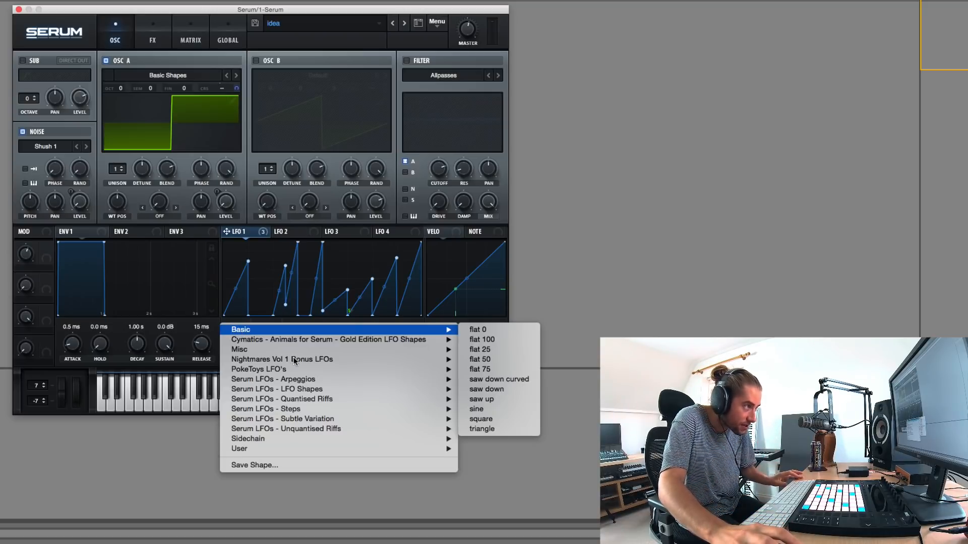
mouse_move(361, 427)
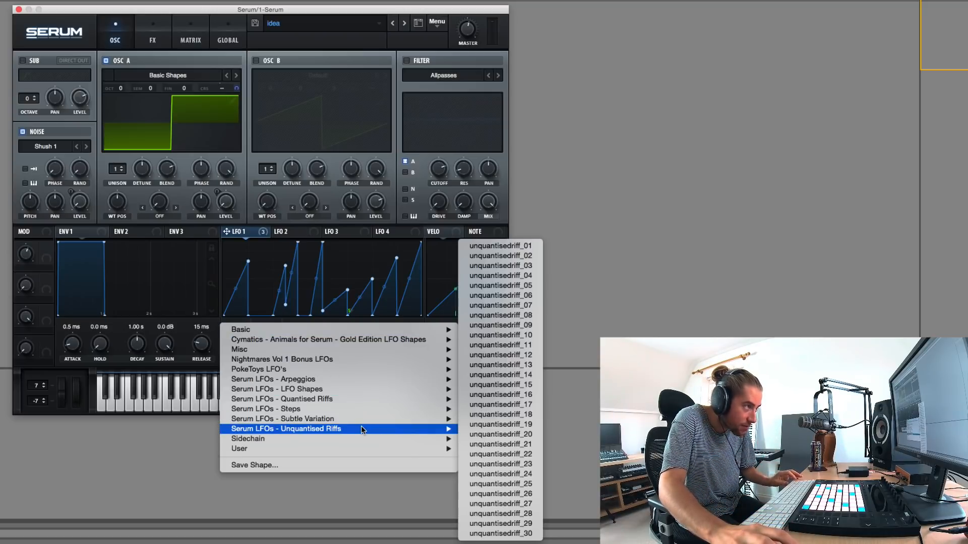
click(496, 247)
Step through the presets of the Unquantised Riffs folder to preview their shapes on LFO 1
shift+click(238, 333)
shift+click(238, 332)
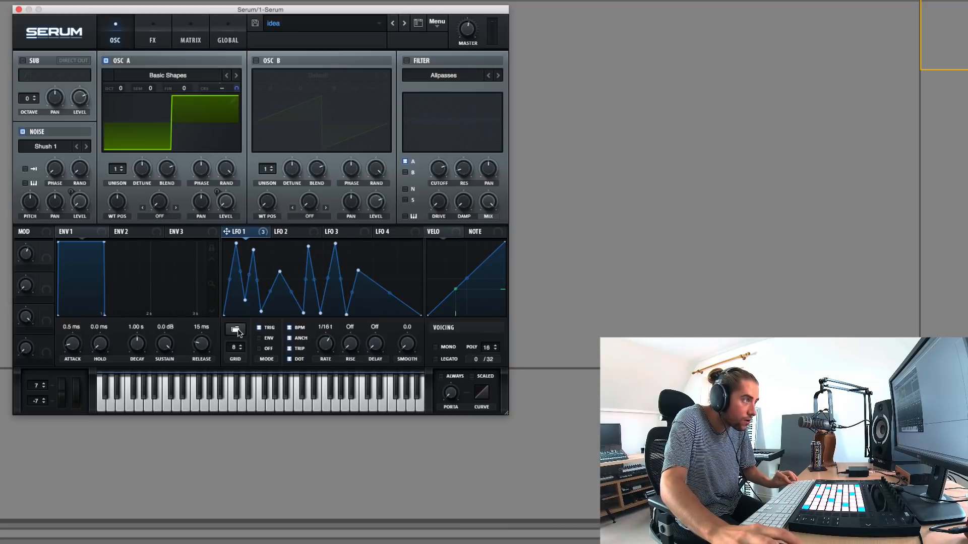
shift+click(238, 332)
shift+click(239, 333)
shift+click(238, 332)
shift+click(238, 333)
shift+click(238, 332)
shift+click(238, 332)
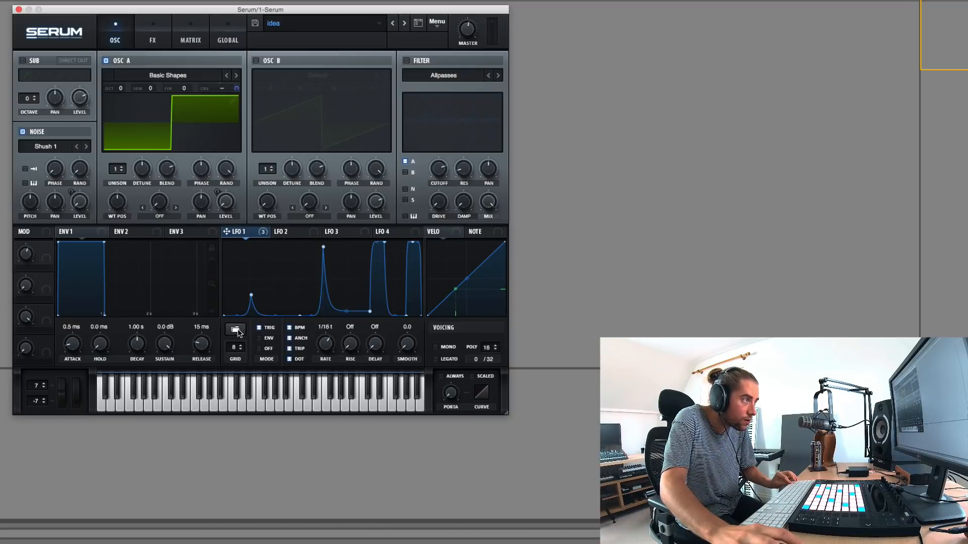
shift+click(238, 333)
shift+click(238, 333)
shift+click(238, 333)
Load subtlevariation_01 from the Serum LFOs - Subtle Variation folder into LFO 1 and step through that folder's presets
click(239, 333)
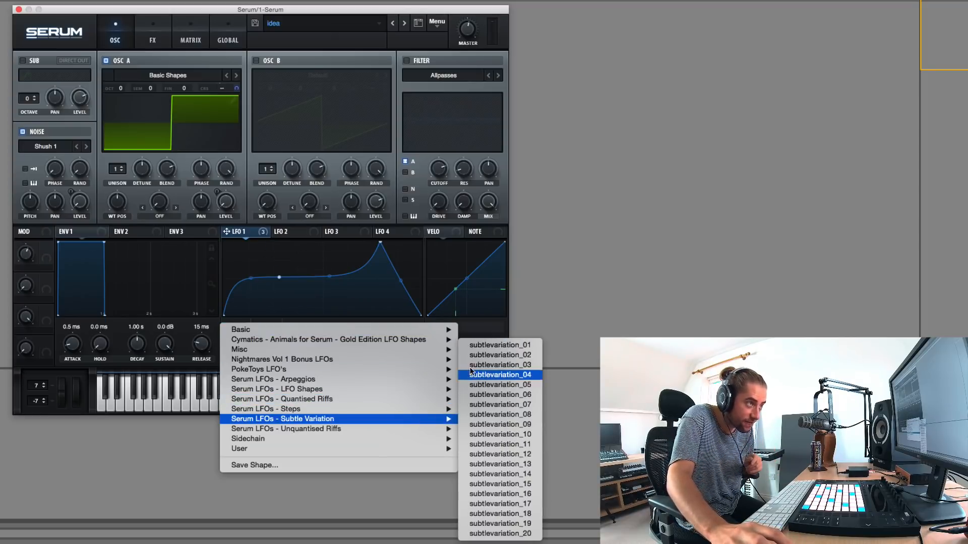
click(489, 345)
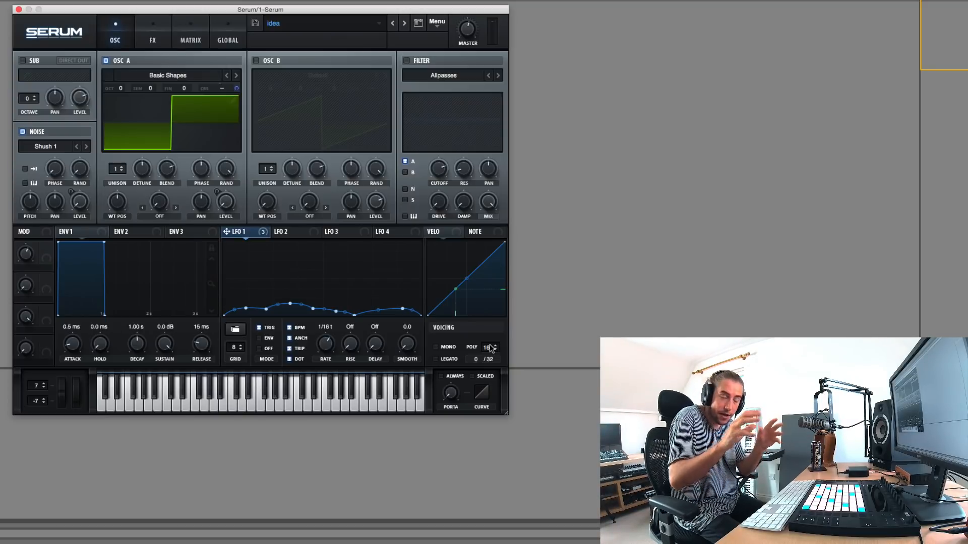
shift+click(240, 333)
shift+click(240, 333)
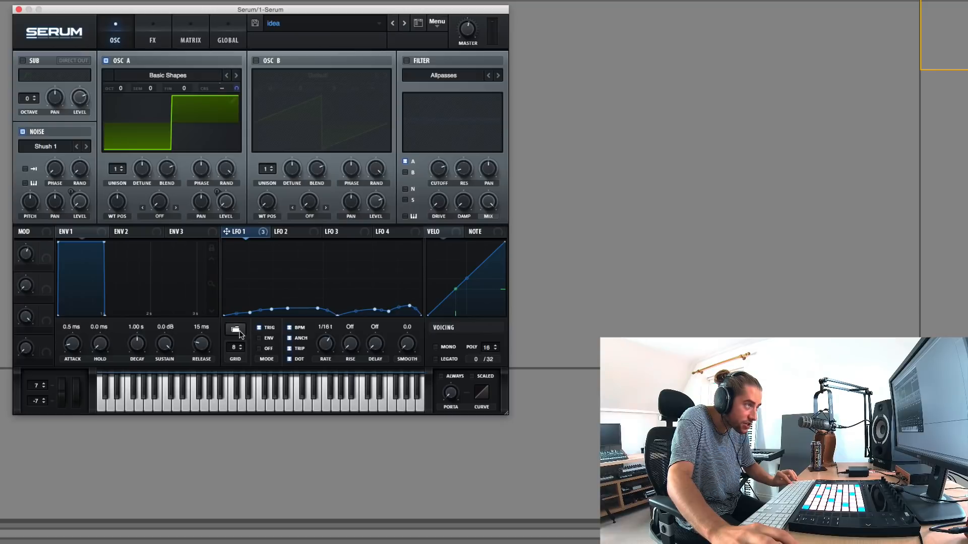
shift+click(239, 333)
shift+click(240, 333)
shift+click(239, 333)
shift+click(239, 333)
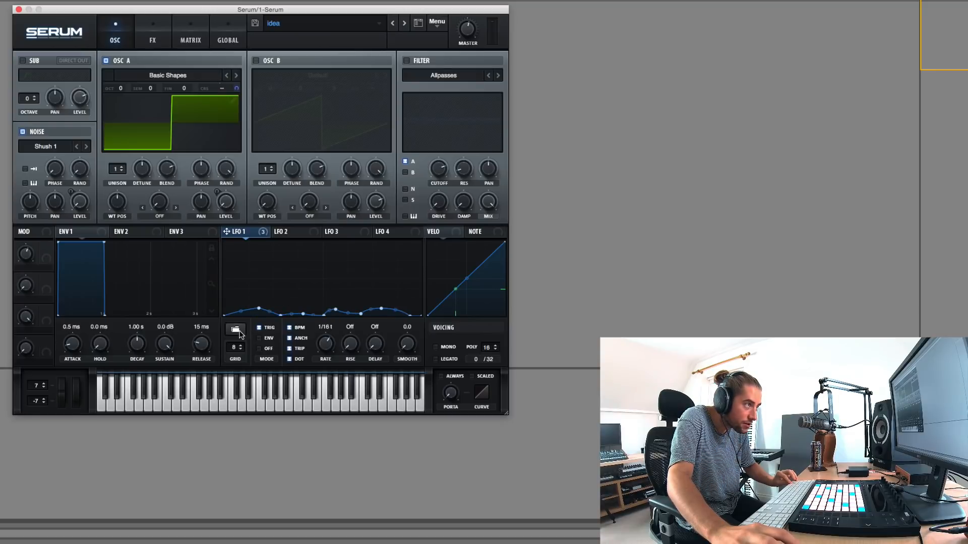
shift+click(239, 333)
shift+click(240, 333)
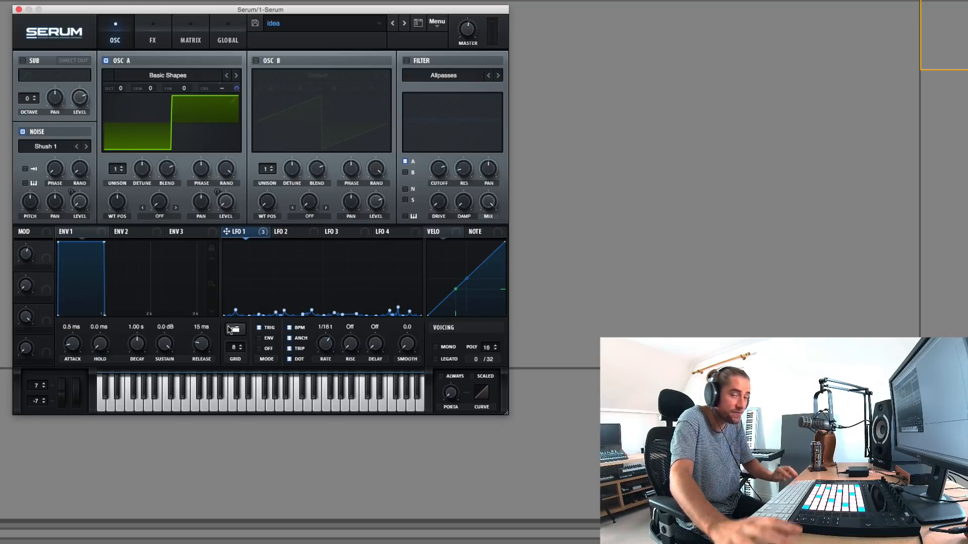
Load a stepped preset from the Serum LFOs - Steps folder into LFO 1 and step through that folder's shapes
drag(331, 354, 313, 371)
click(237, 331)
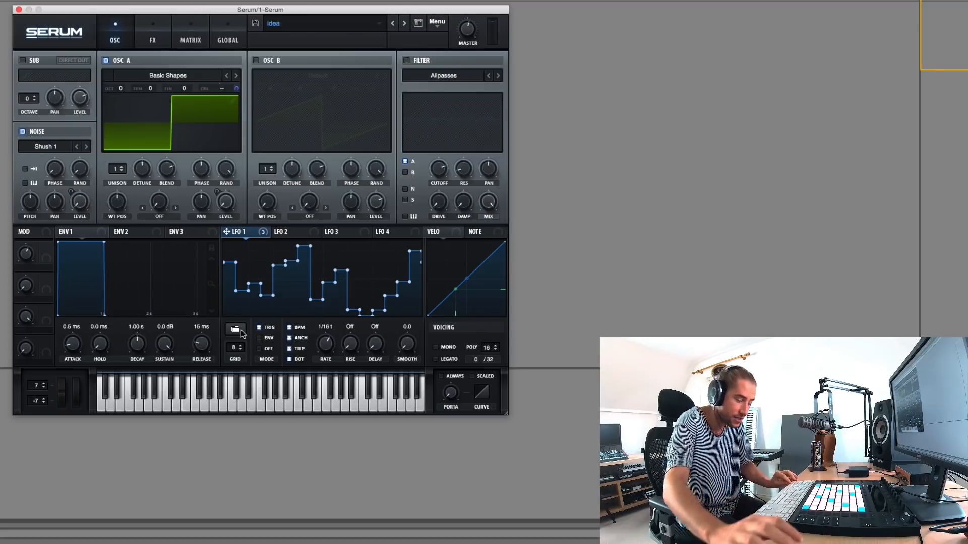
alt+super+click(240, 331)
alt+super+click(240, 332)
alt+super+click(240, 332)
alt+super+click(240, 331)
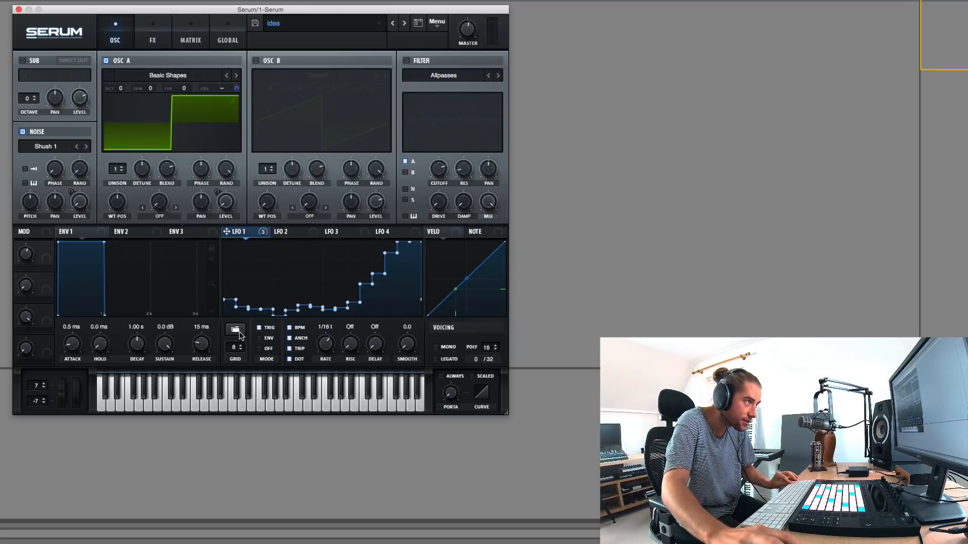
alt+super+click(240, 331)
alt+super+click(240, 331)
alt+super+click(239, 331)
alt+super+click(240, 332)
alt+super+click(240, 331)
alt+super+click(239, 331)
alt+super+click(240, 331)
alt+super+click(239, 331)
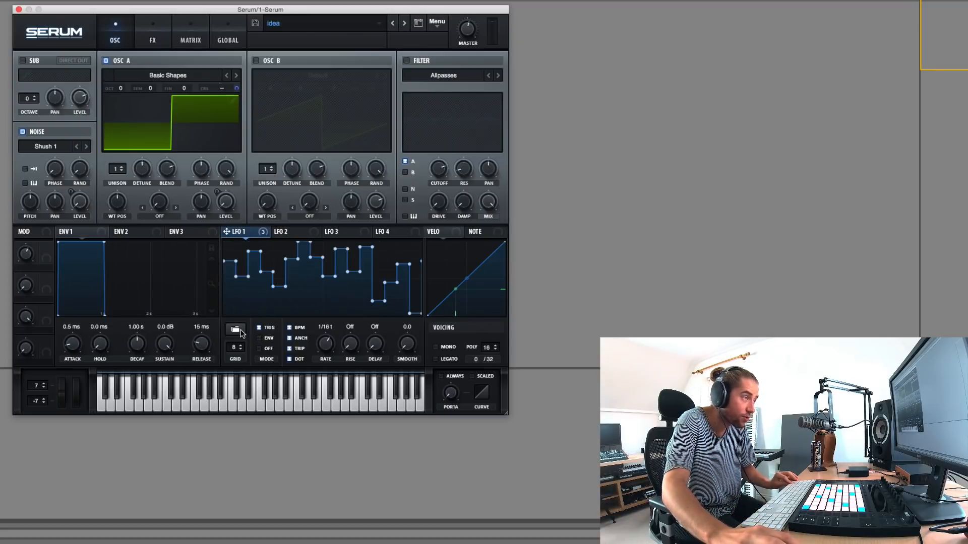
alt+super+click(240, 331)
alt+super+click(239, 331)
Load arp_Diminished_1 from the Serum LFOs - Arpeggios folder into LFO 1
click(234, 329)
mouse_move(353, 379)
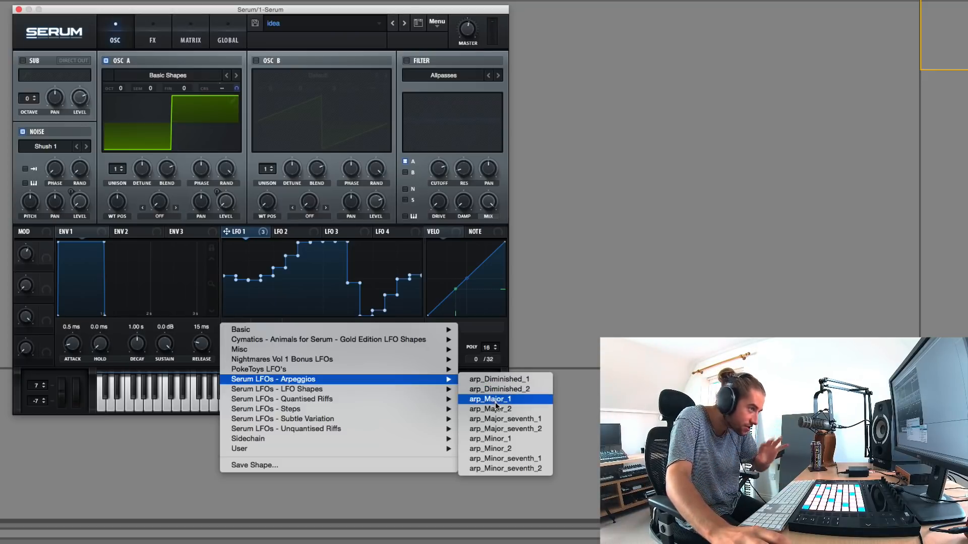
click(515, 381)
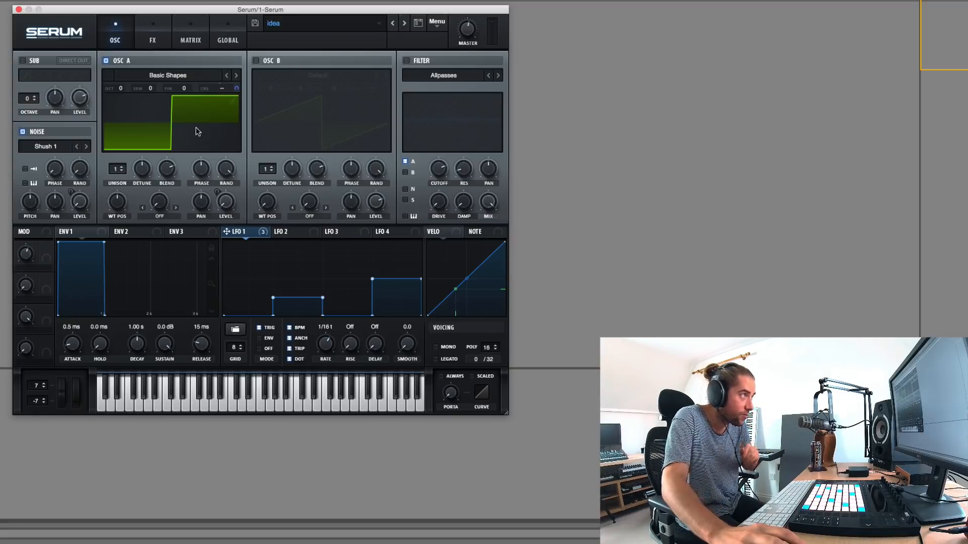
Check the preference for typable values on controls, and set the LFO 1 modulation amount for A CoarsePit to 12st in the matrix
click(204, 38)
click(225, 39)
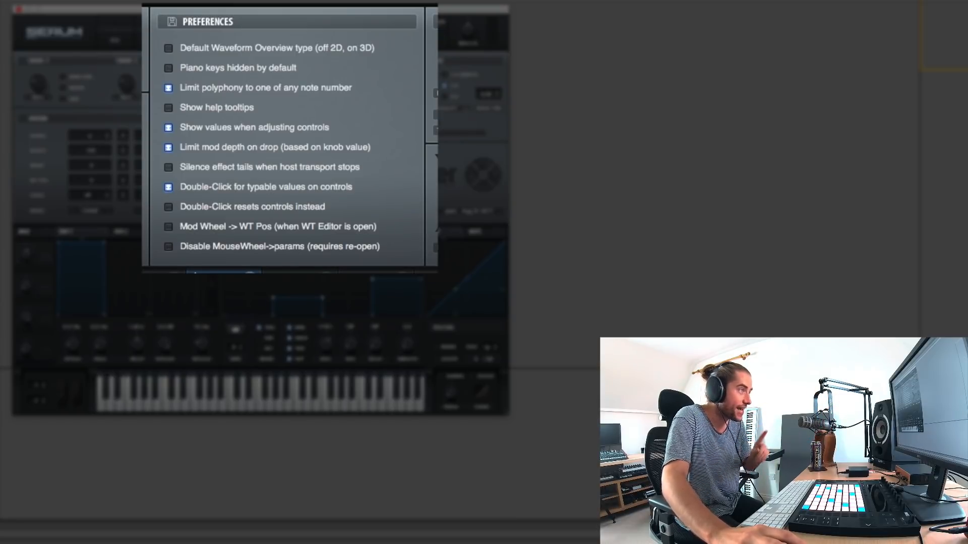
click(188, 37)
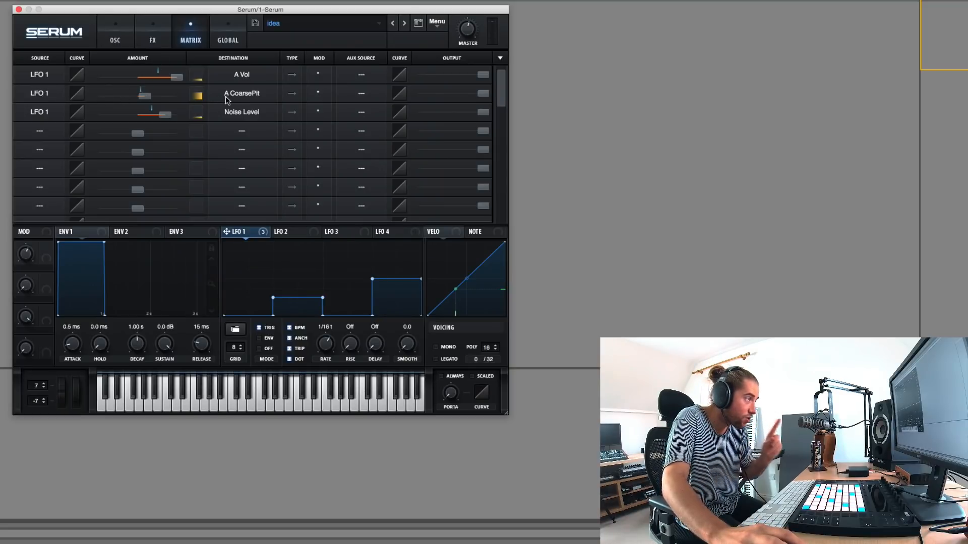
double_click(144, 96)
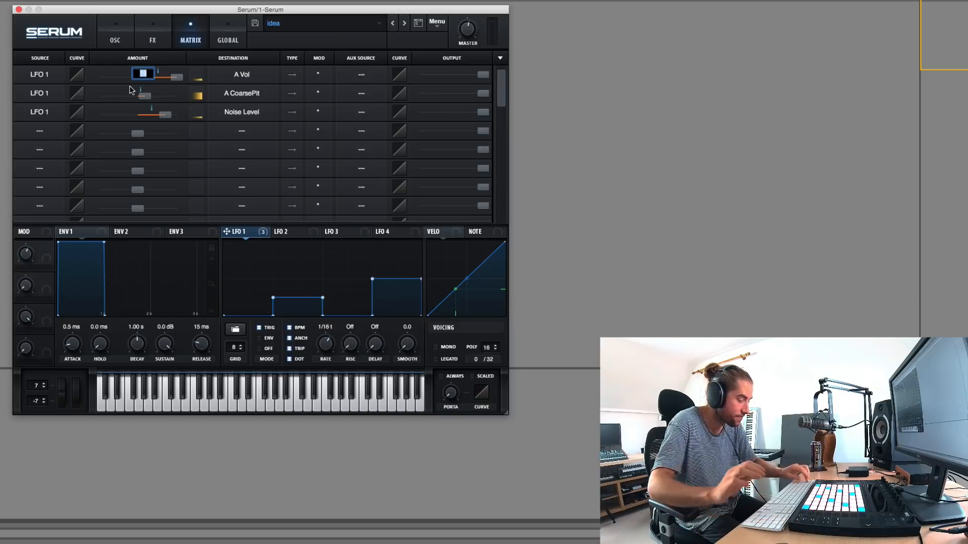
text(12st)
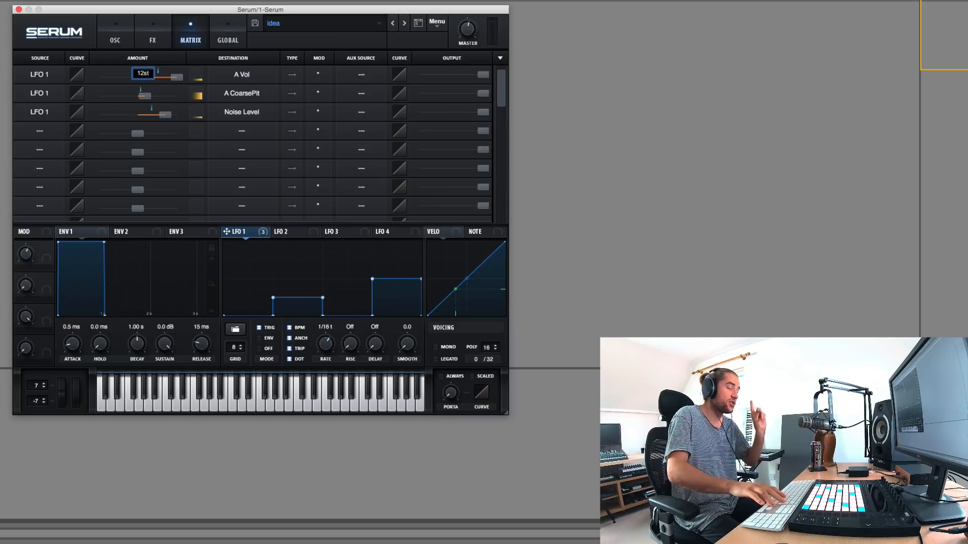
key(Return)
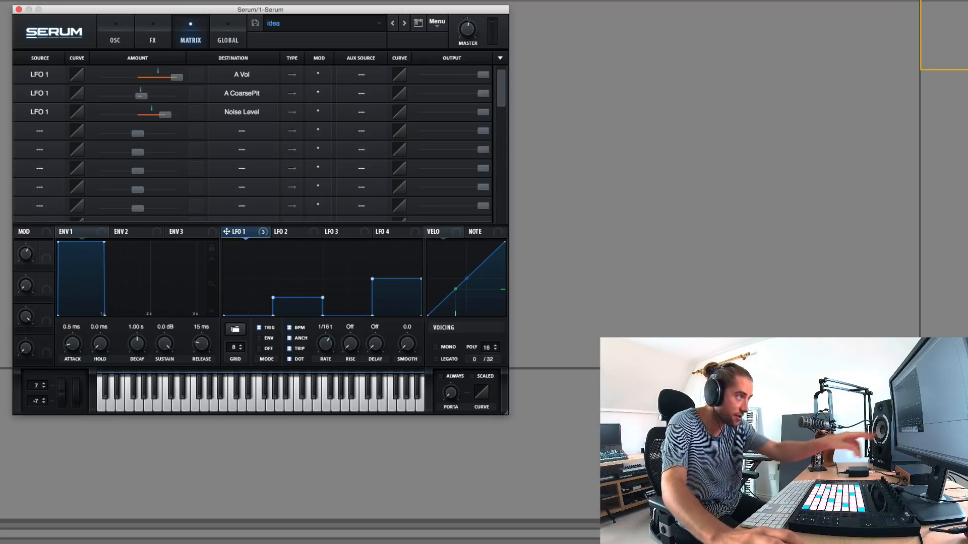
Load arp_Major_seventh_1 from the Serum LFOs - Arpeggios folder into LFO 1
click(247, 355)
mouse_move(406, 413)
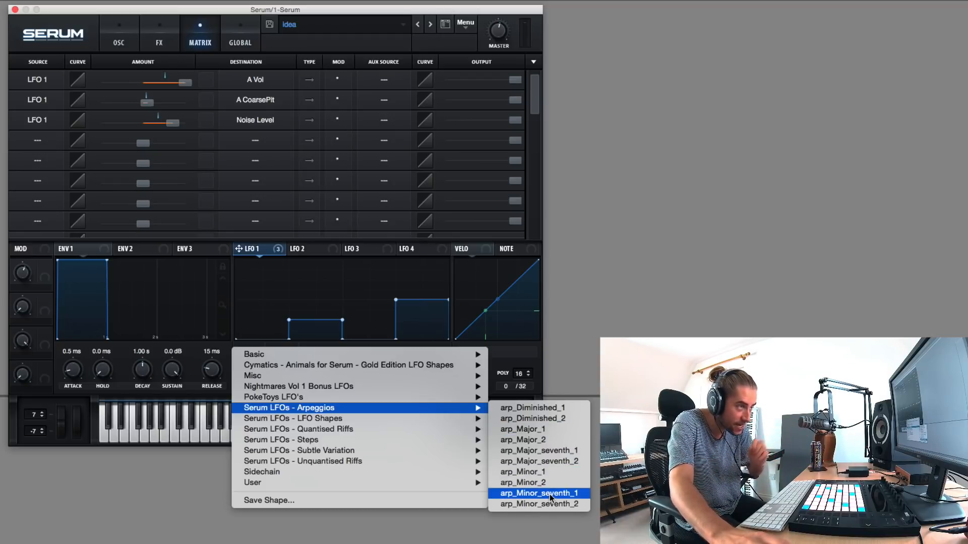
click(549, 453)
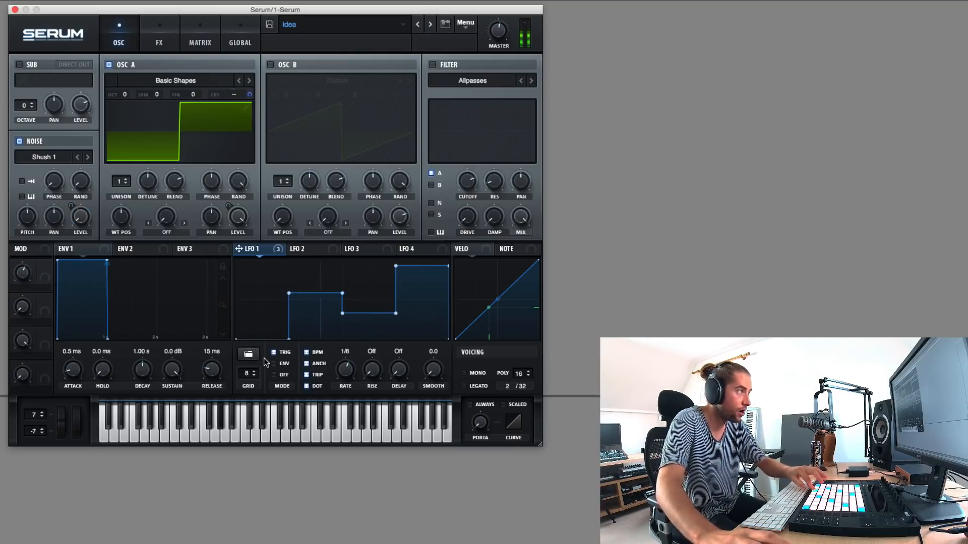
Step through the arpeggio shapes on LFO 1, trying the rate at 1/4 and at 1/8 triplet
drag(345, 371, 342, 379)
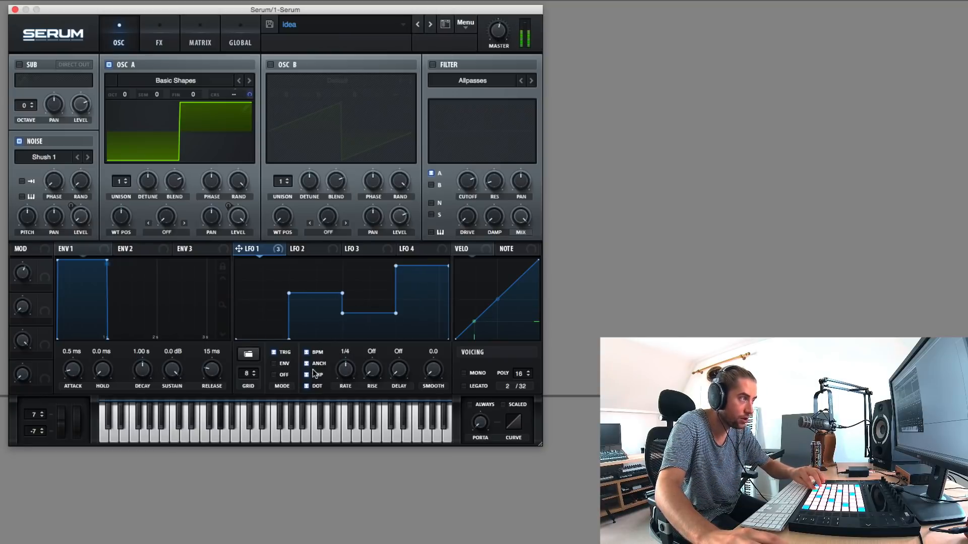
super+click(256, 359)
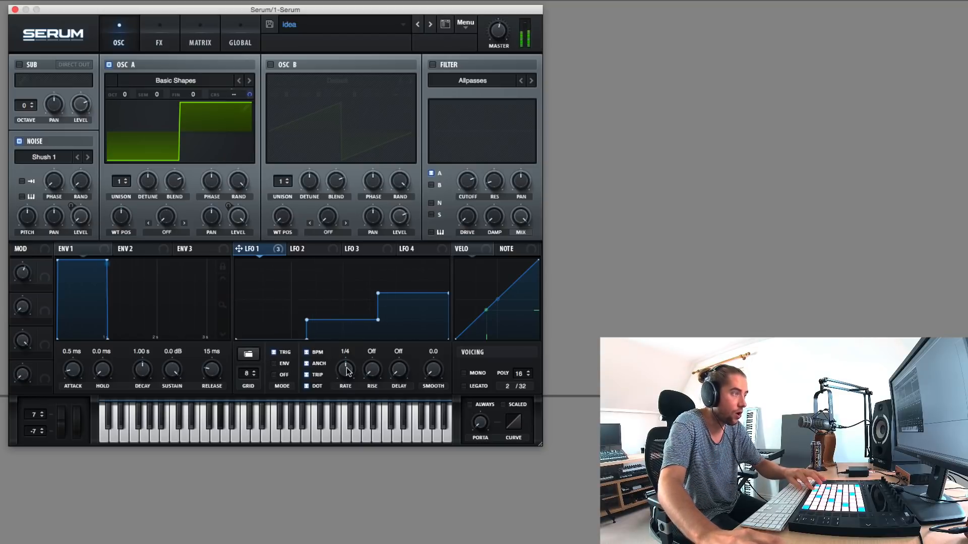
drag(348, 371, 347, 367)
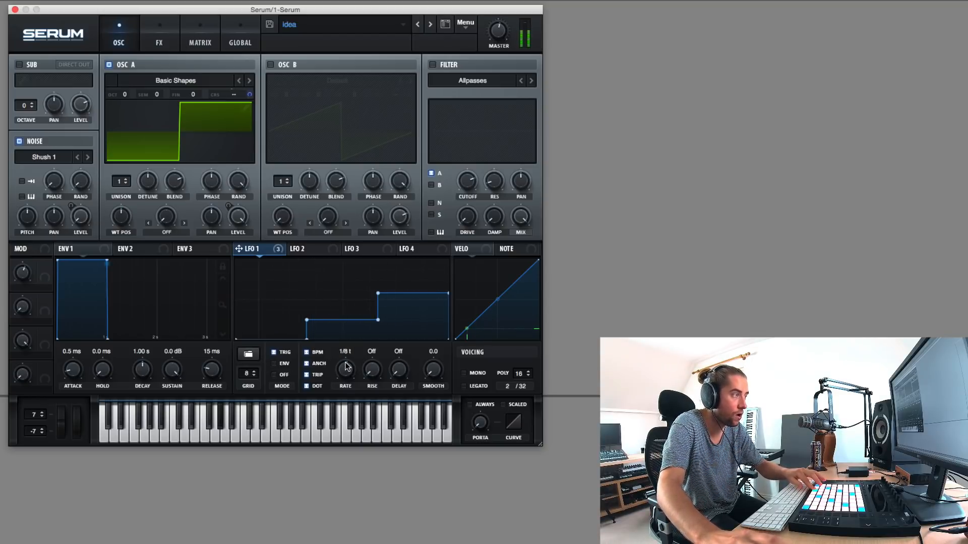
super+click(247, 354)
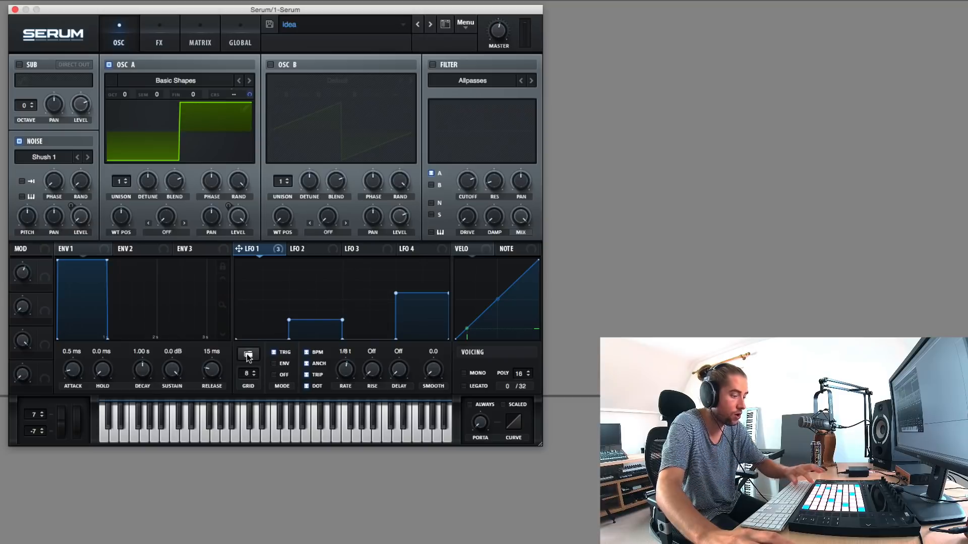
super+click(247, 354)
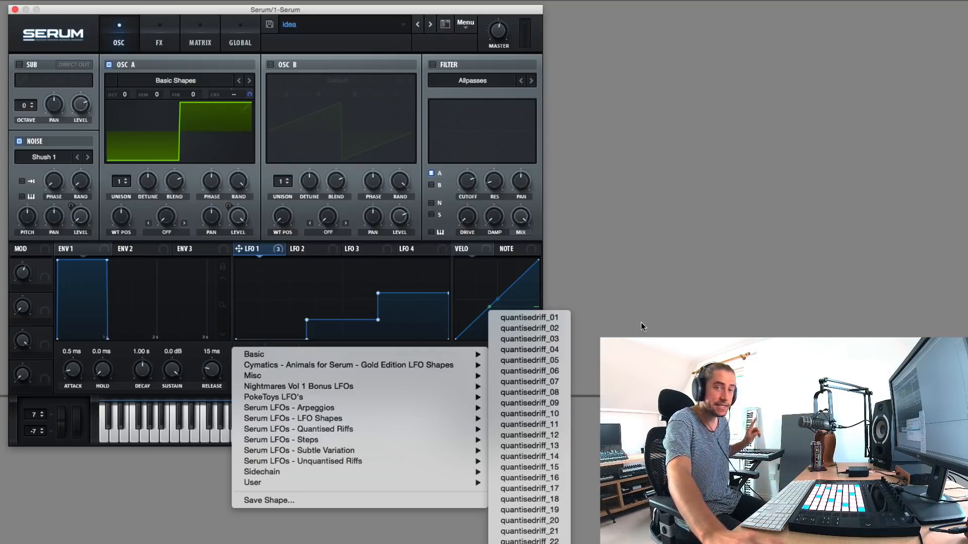
click(637, 302)
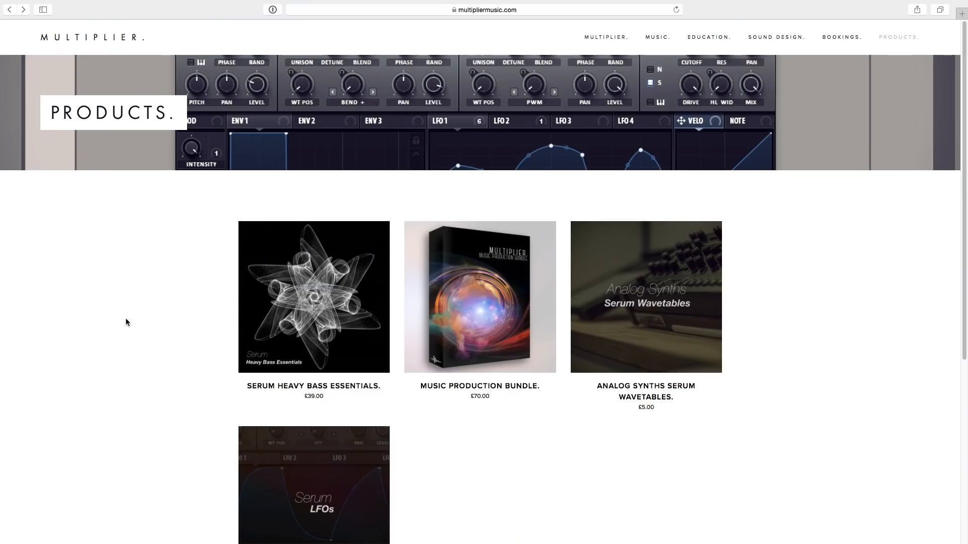
Switch to the browser, open the Serum LFOs product from the Multiplier products page, and view its description and contents list
scroll(125, 319, down, 5)
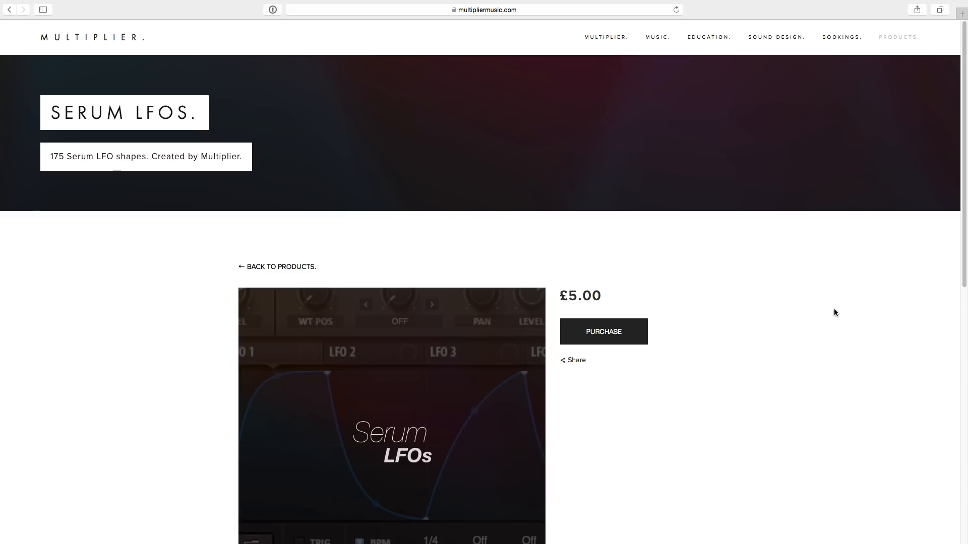
scroll(834, 309, down, 5)
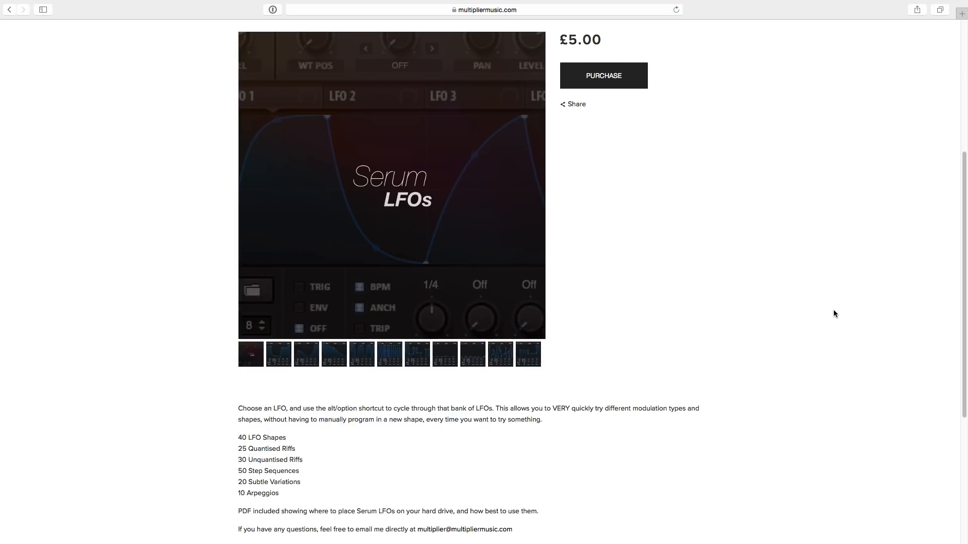